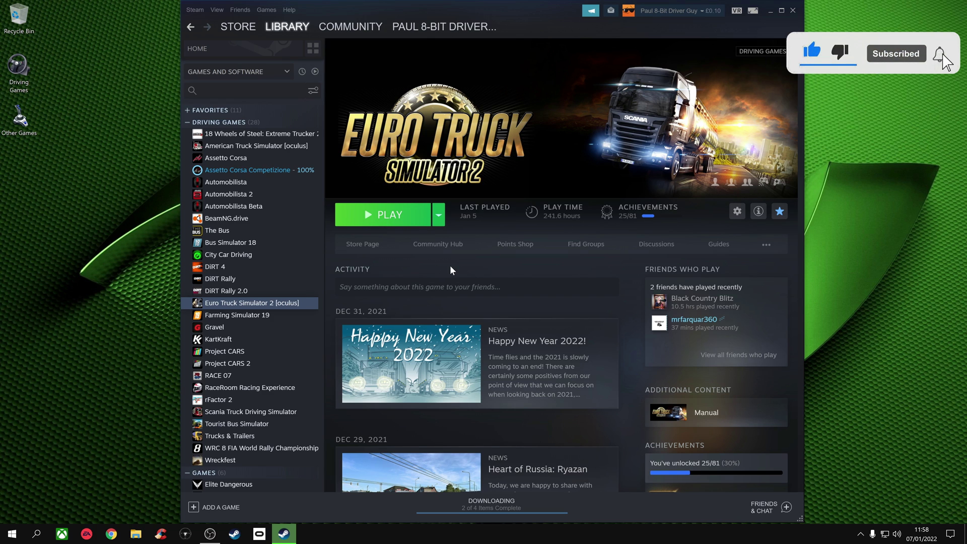
Open the properties of Euro Truck Simulator 2 and check the available beta branches, including the oculus one.
right_click(251, 307)
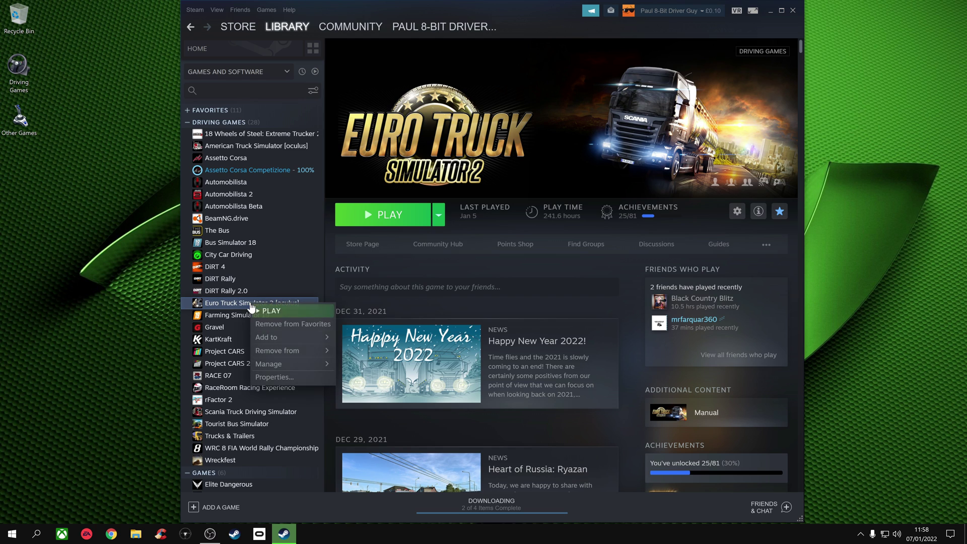
left_click(283, 379)
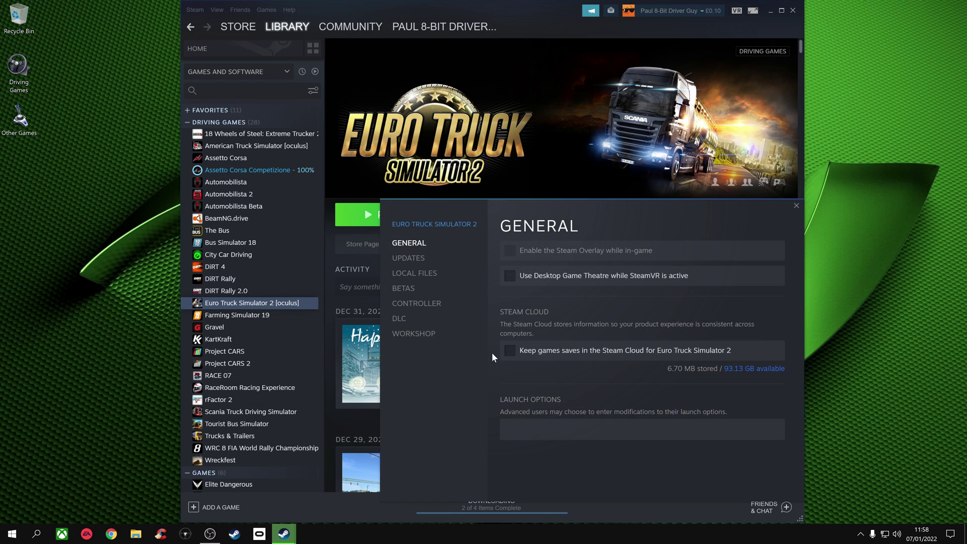
left_click(401, 291)
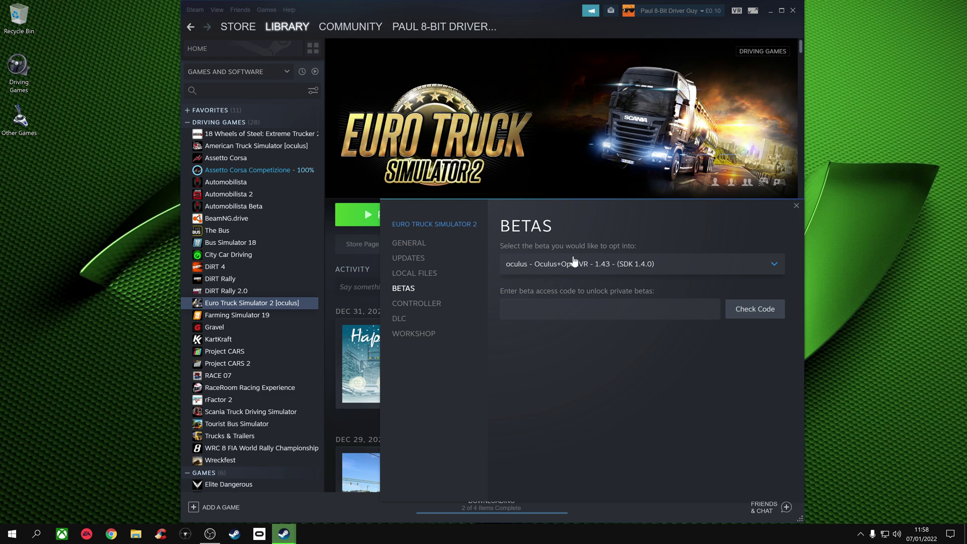
left_click(774, 265)
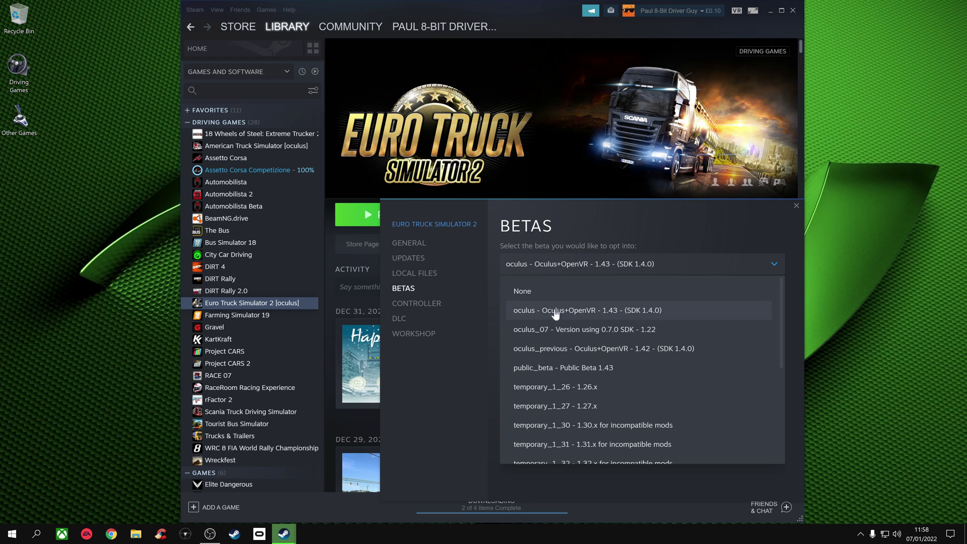
left_click(776, 265)
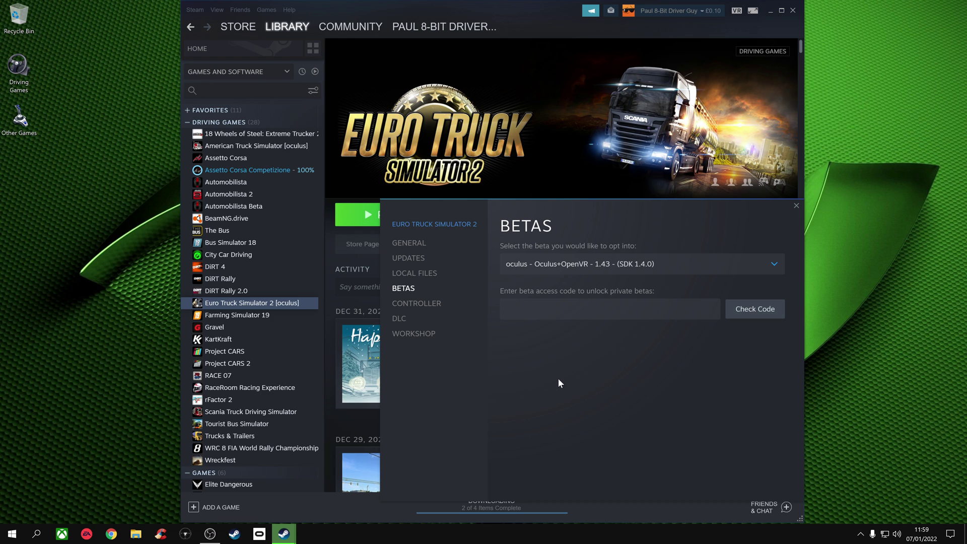
Enter -oculus as the game's launch option in its general properties.
left_click(416, 246)
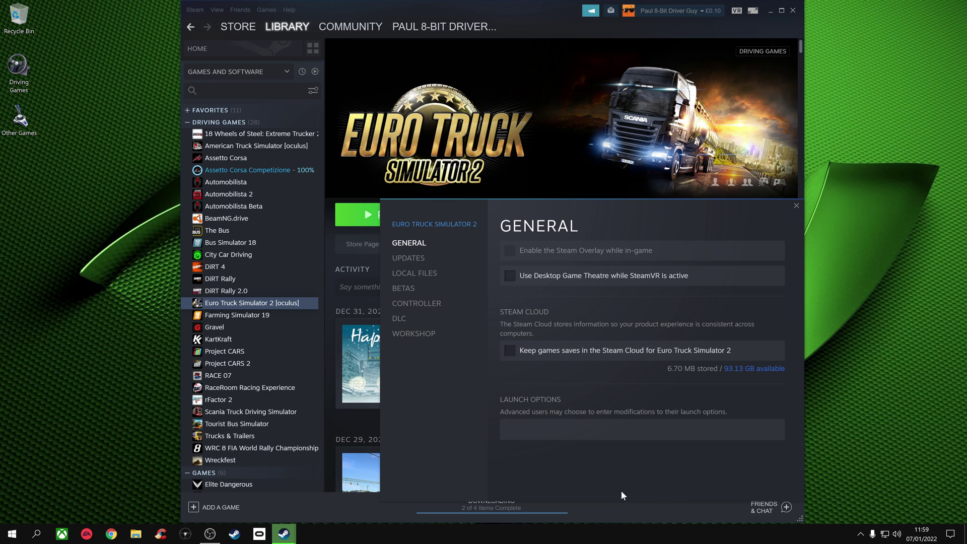
left_click(506, 430)
type("-")
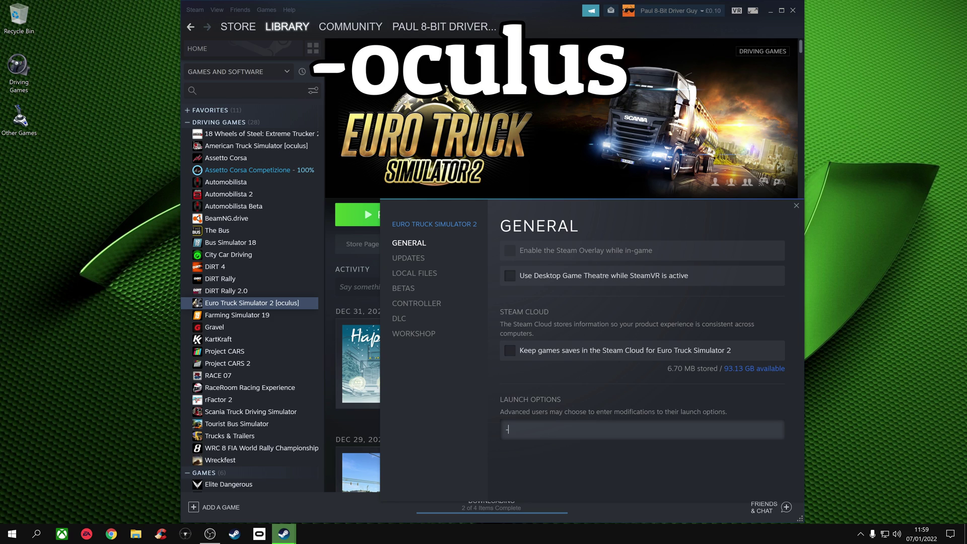
type("oculus")
Replace the game's launch option with -openvr.
key("BackSpace")
key("BackSpace")
key("BackSpace")
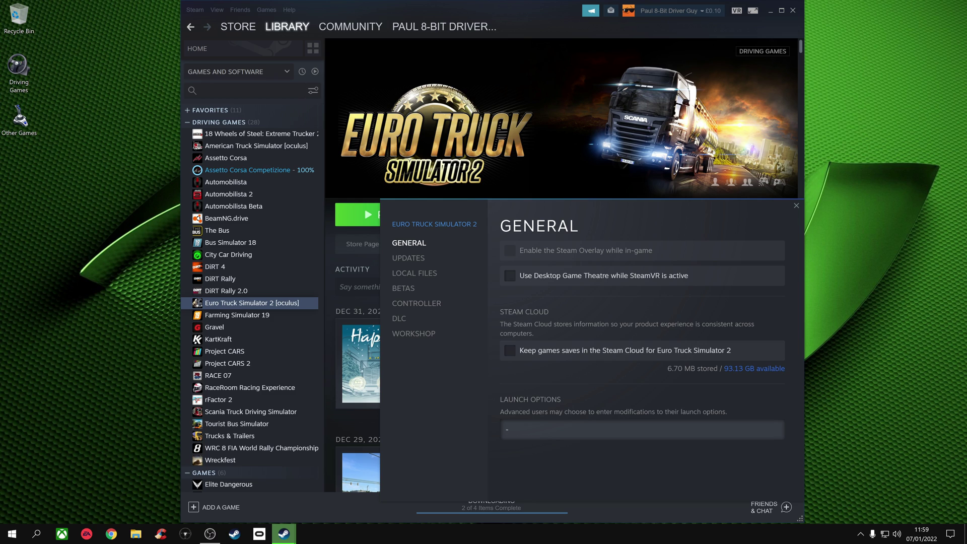
type("openvr")
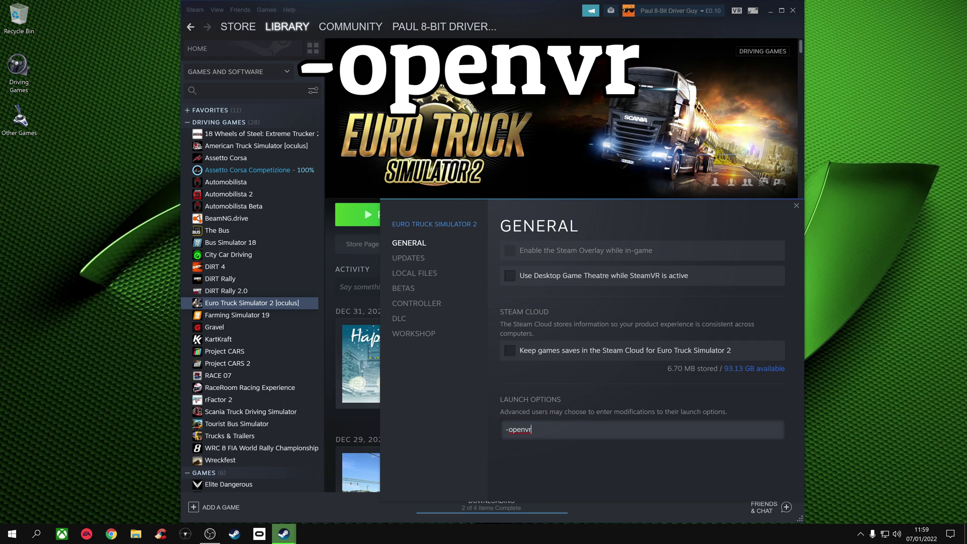
Set the game's launch option to -oculus and close its properties.
key("BackSpace")
key("BackSpace")
type("cul")
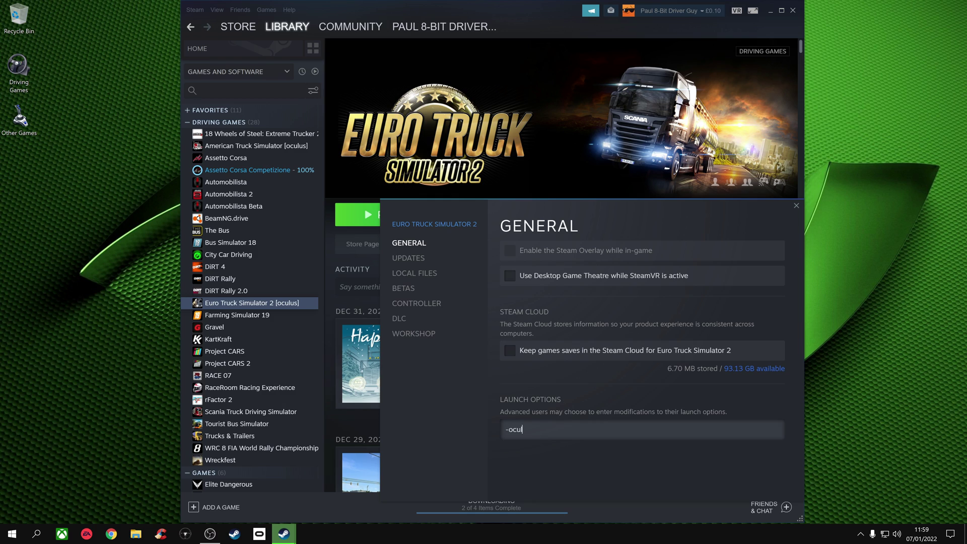
type("us")
left_click(579, 459)
left_click(797, 206)
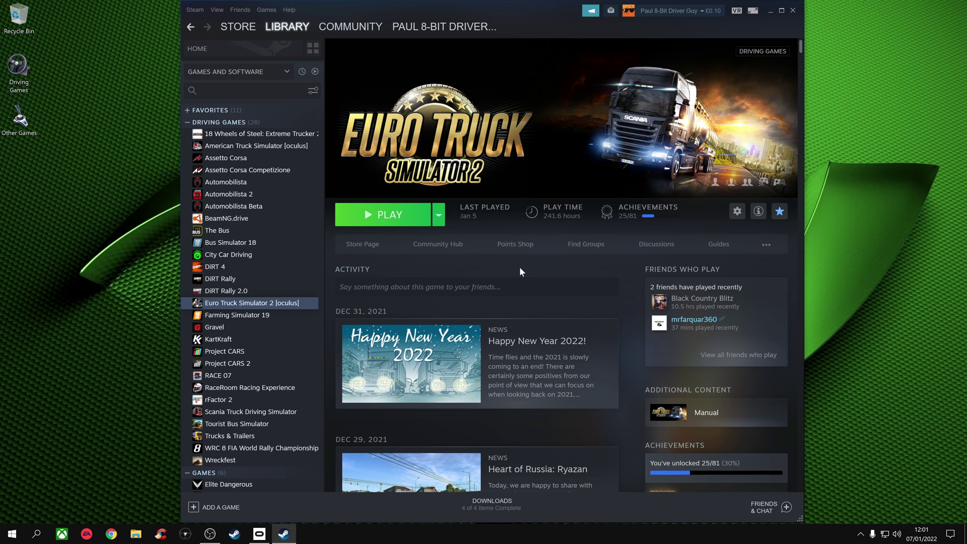
In File Explorer, open the config file from the Euro Truck Simulator 2 folder in Documents.
left_click(136, 534)
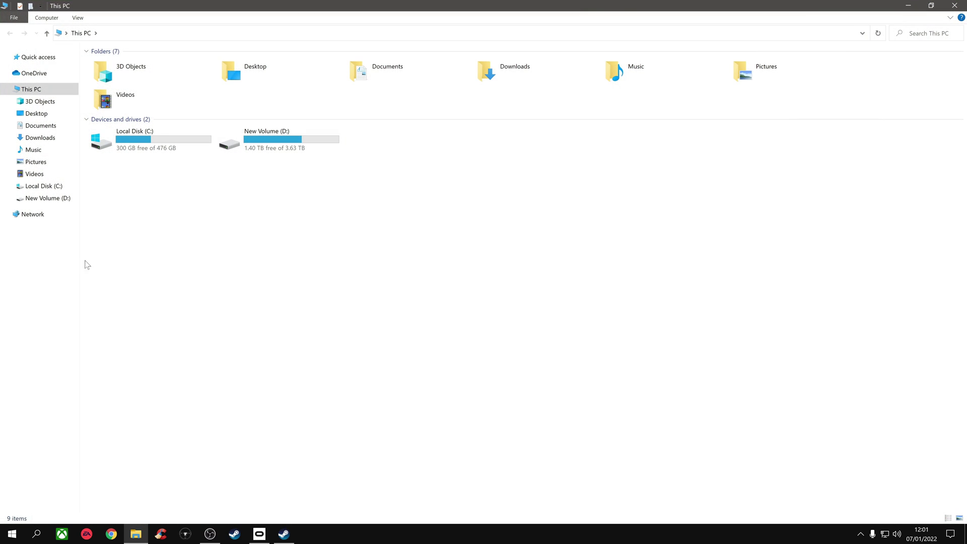
left_click(47, 128)
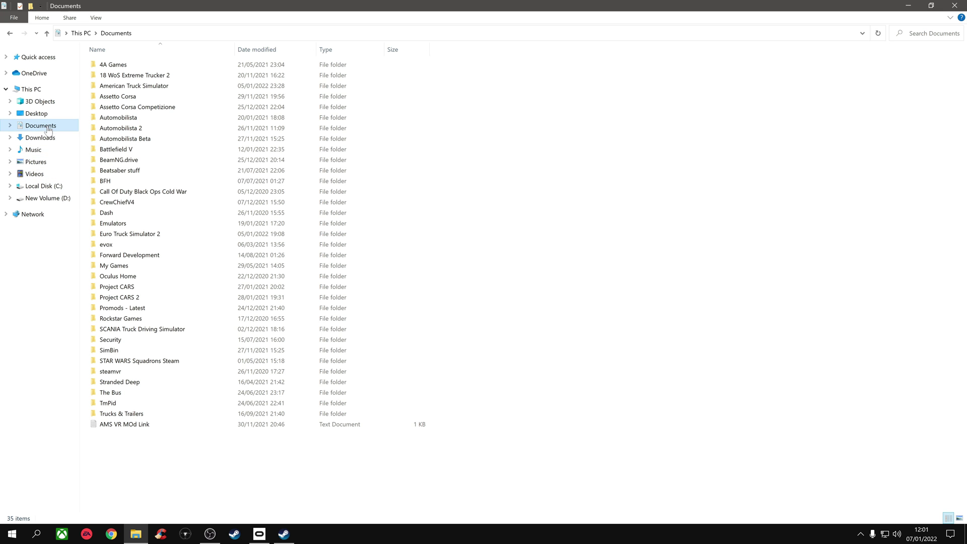
double_click(126, 233)
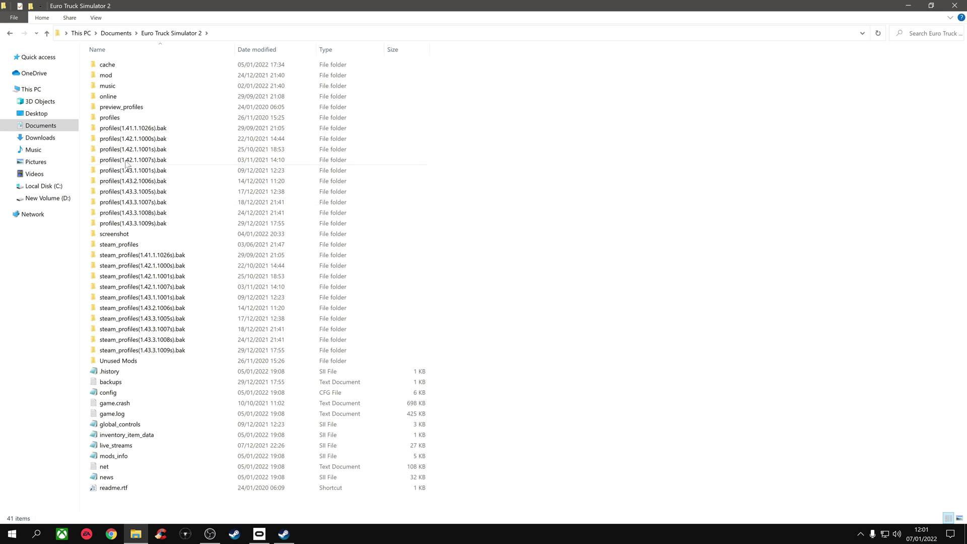
double_click(111, 394)
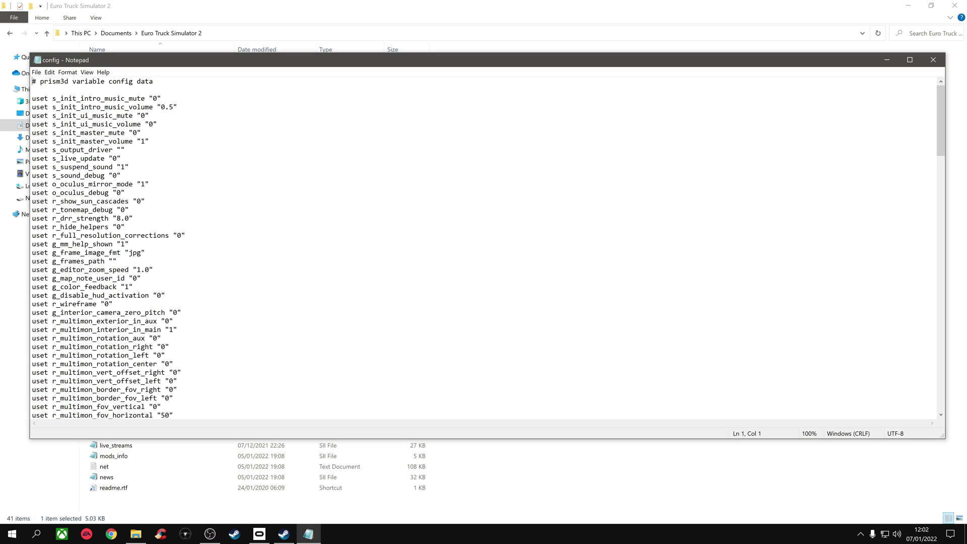
Save the config file, then close it along with the Euro Truck Simulator 2 folder window.
left_click(36, 72)
left_click(45, 114)
left_click(933, 60)
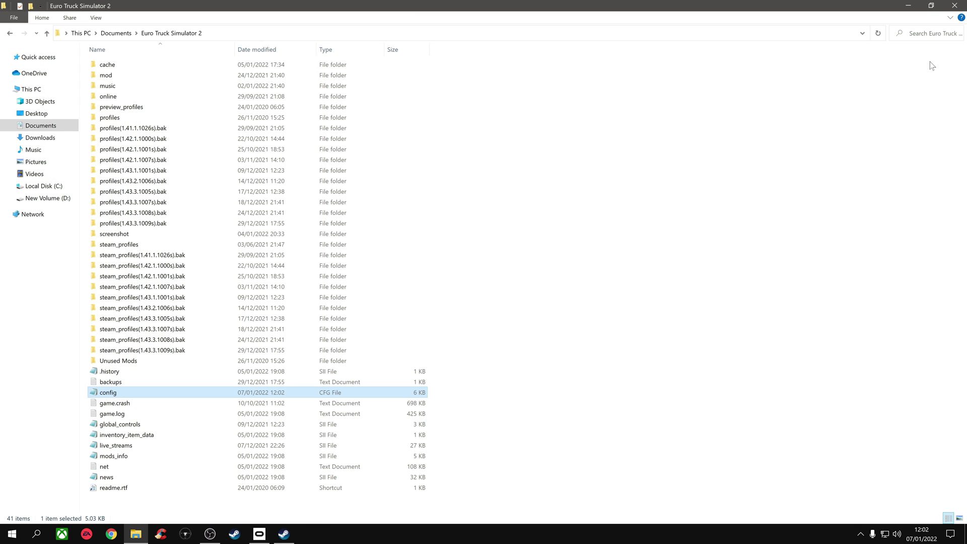
left_click(957, 5)
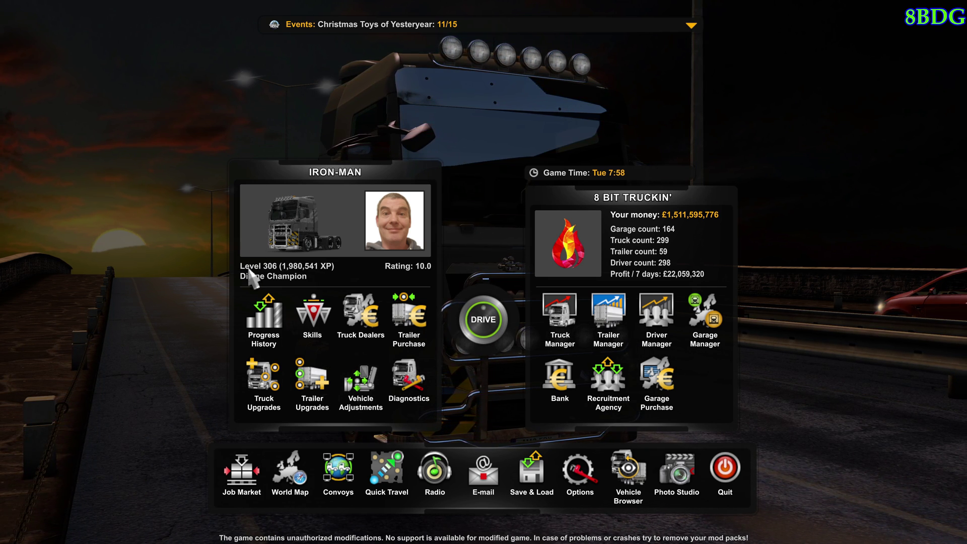
Review the display and advanced graphical settings in the game's graphics options, from scaling down to pedestrians, and close them.
left_click(577, 471)
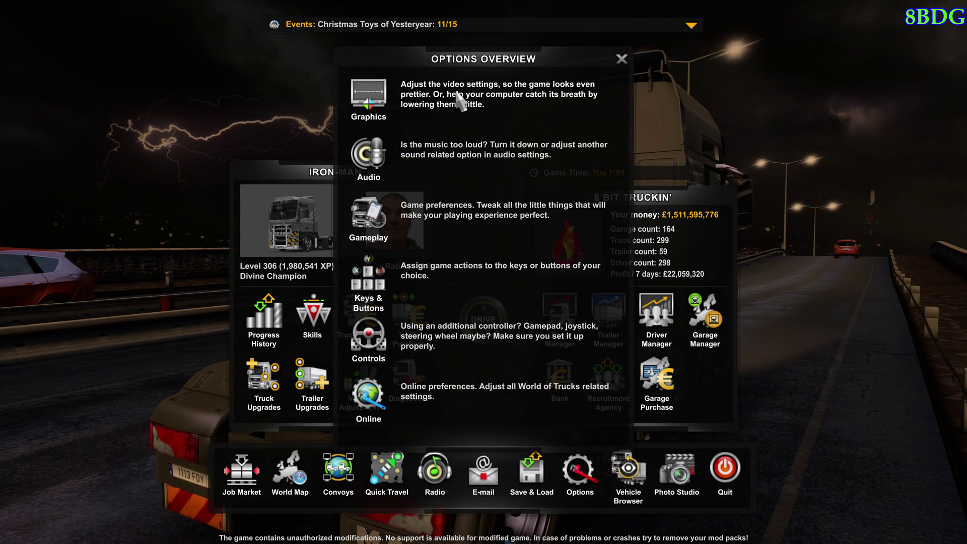
left_click(456, 93)
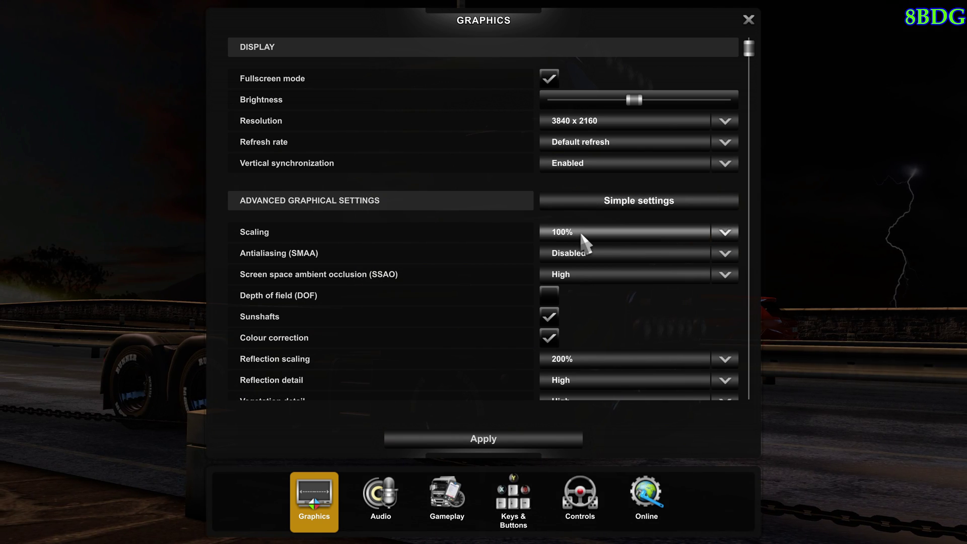
scroll(615, 294, "down", 4)
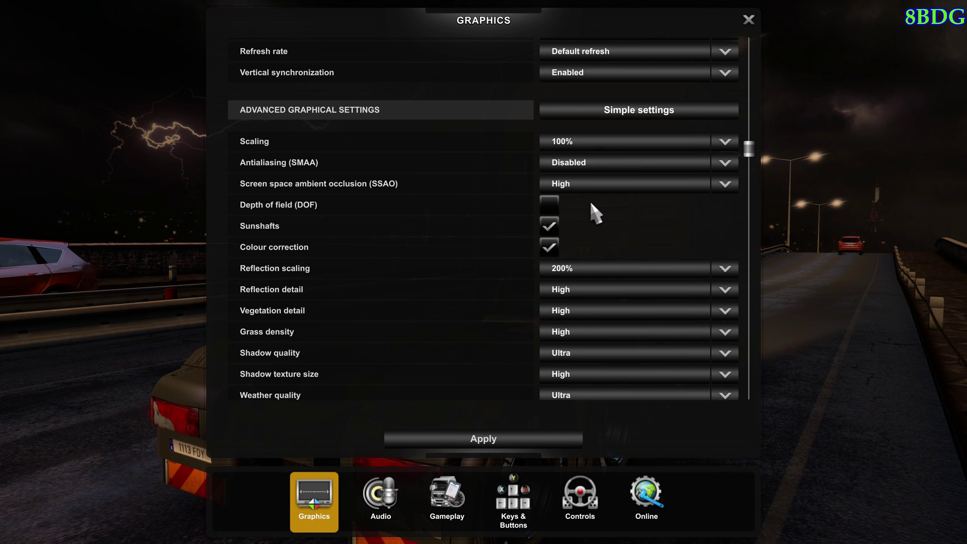
scroll(591, 203, "down", 4)
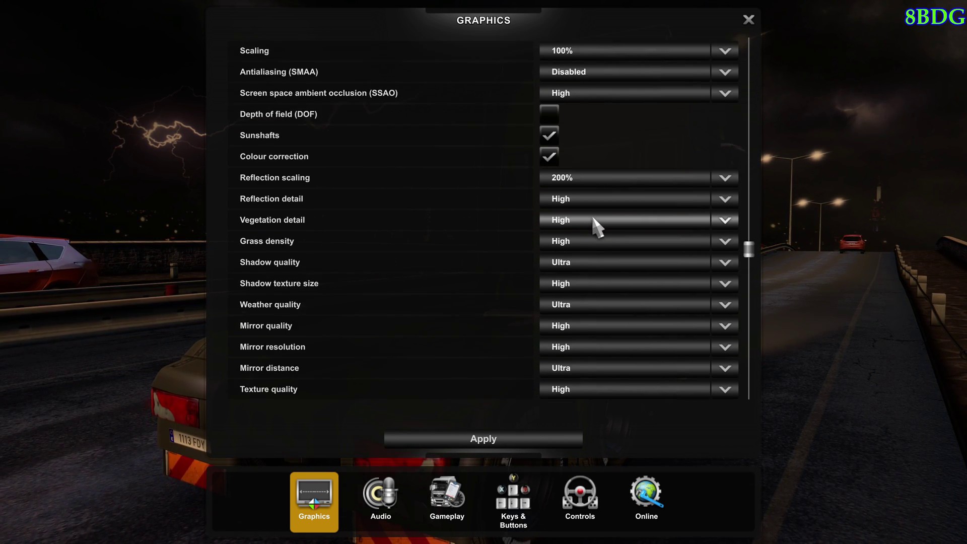
scroll(596, 224, "down", 6)
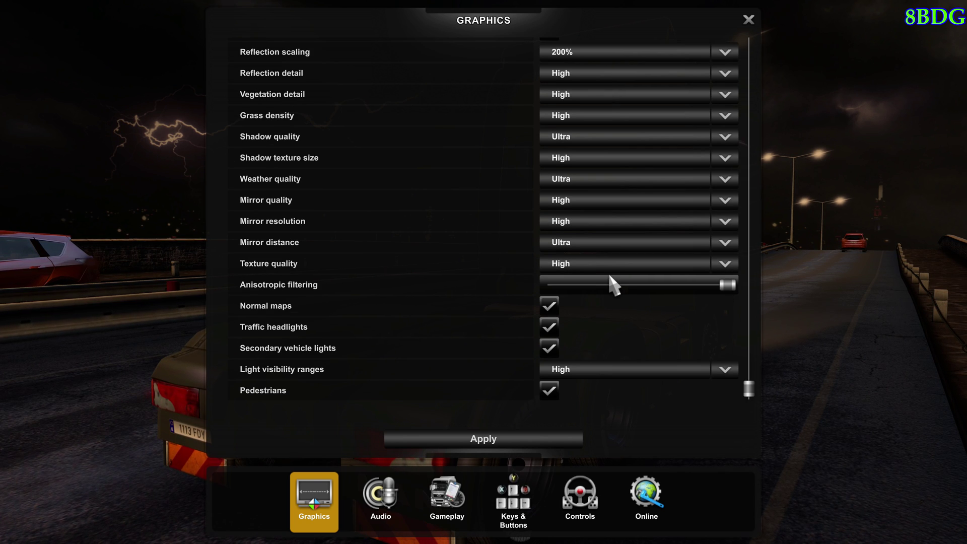
scroll(655, 322, "up", 2)
left_click_drag(749, 345, 773, 302)
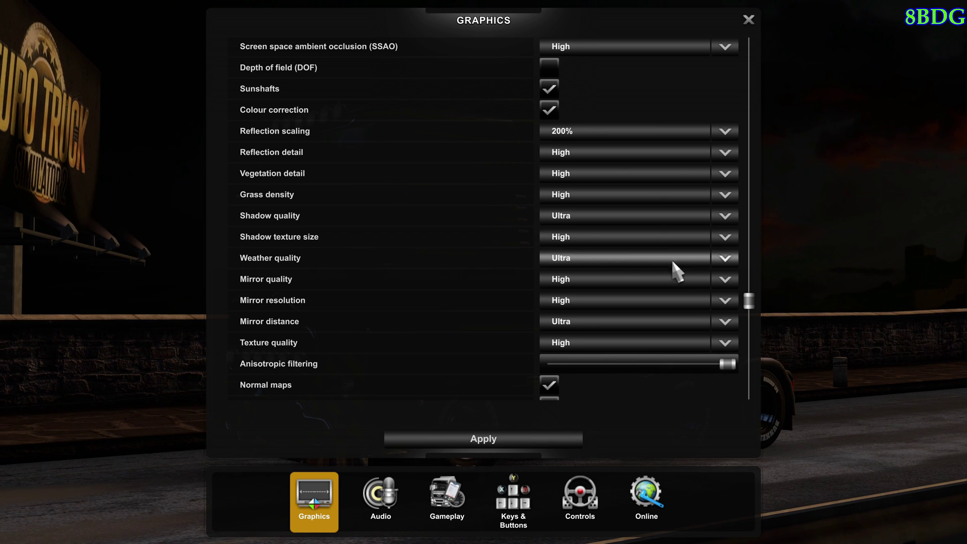
left_click_drag(750, 301, 749, 45)
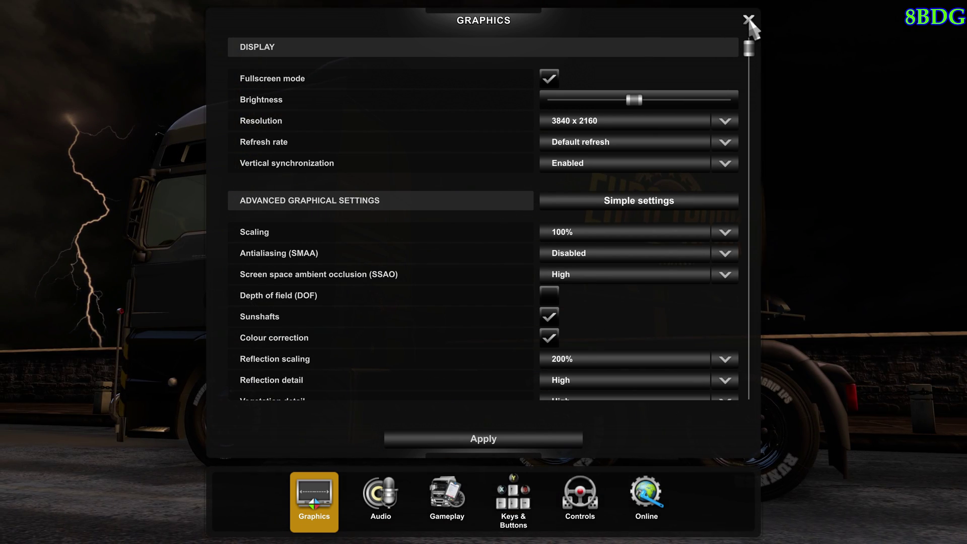
left_click(749, 20)
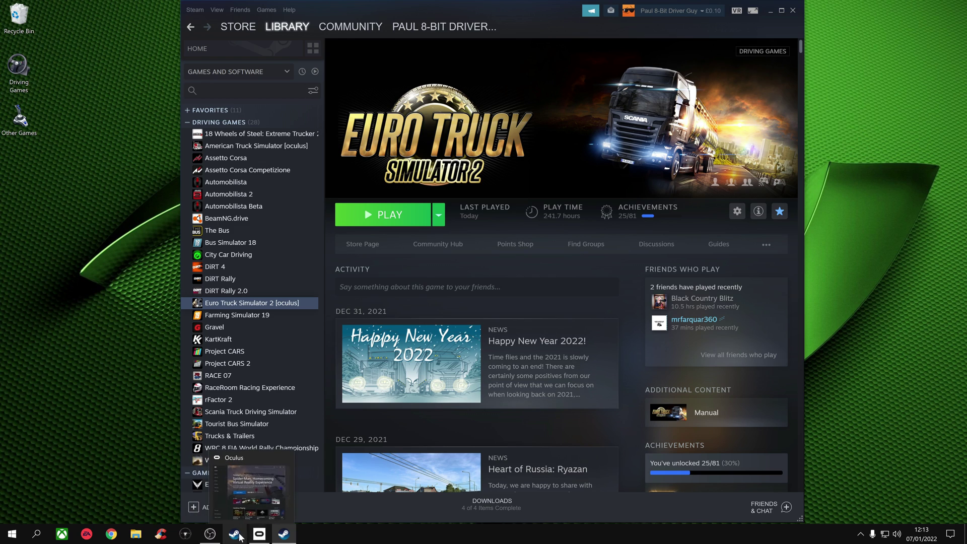
In File Explorer, launch OculusMirror from C:\Program Files\Oculus\Support\oculus-diagnostics and close the folder window.
left_click(136, 534)
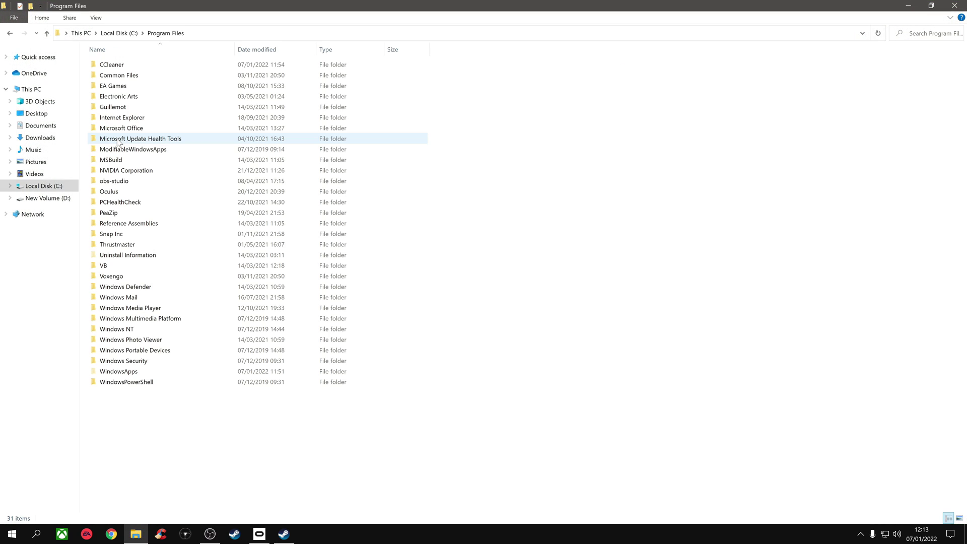
double_click(115, 194)
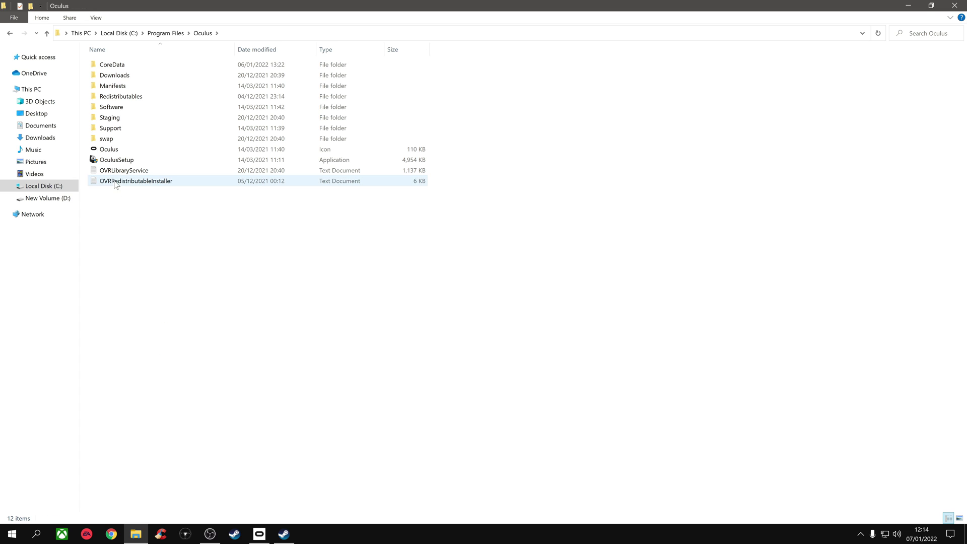
double_click(112, 129)
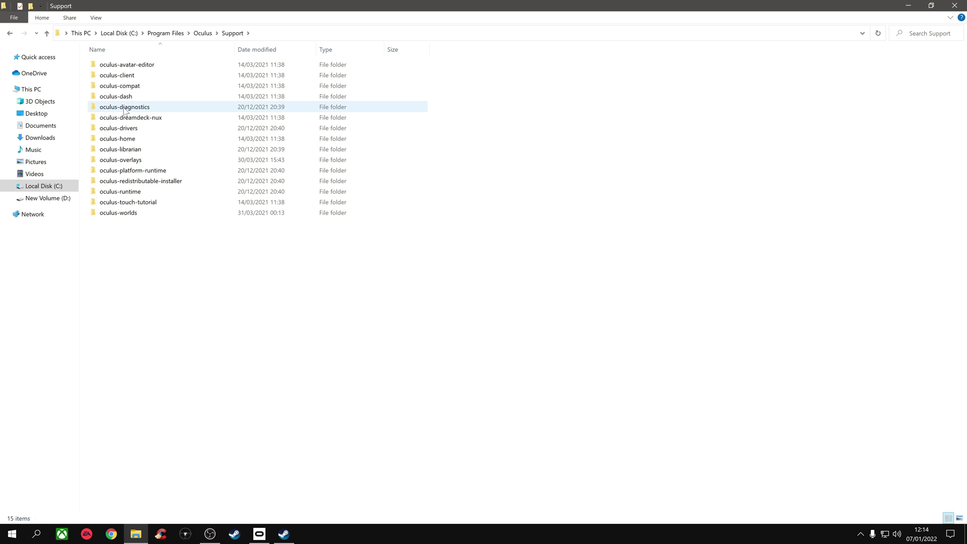
double_click(125, 107)
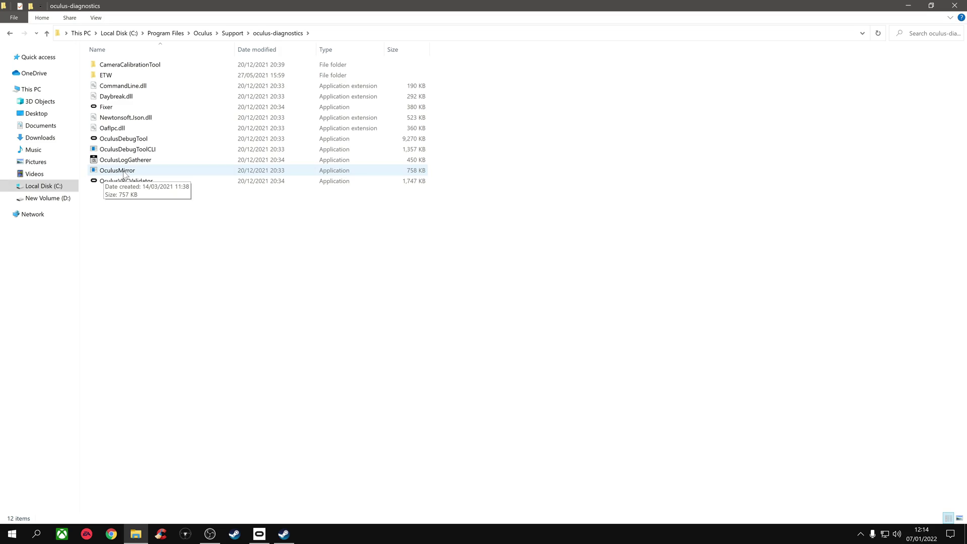
double_click(123, 171)
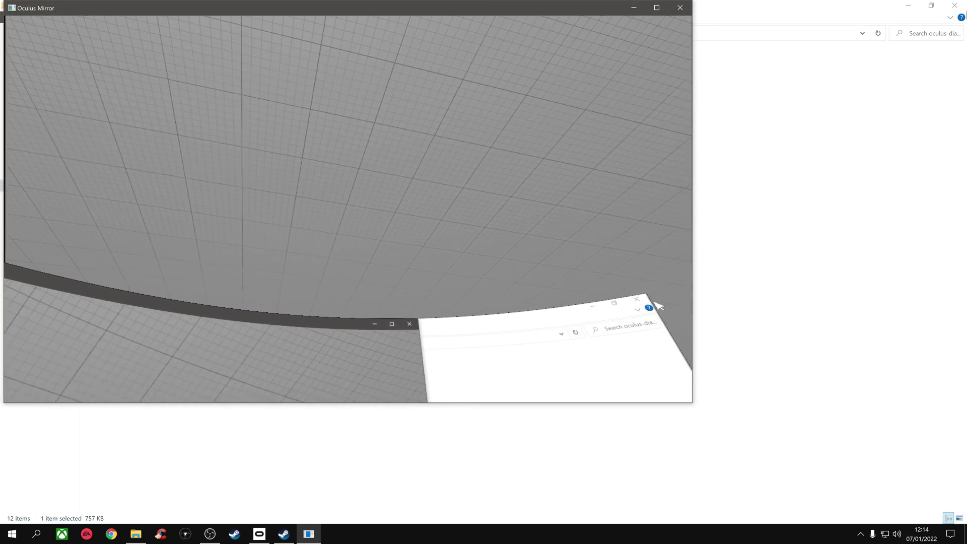
left_click(962, 4)
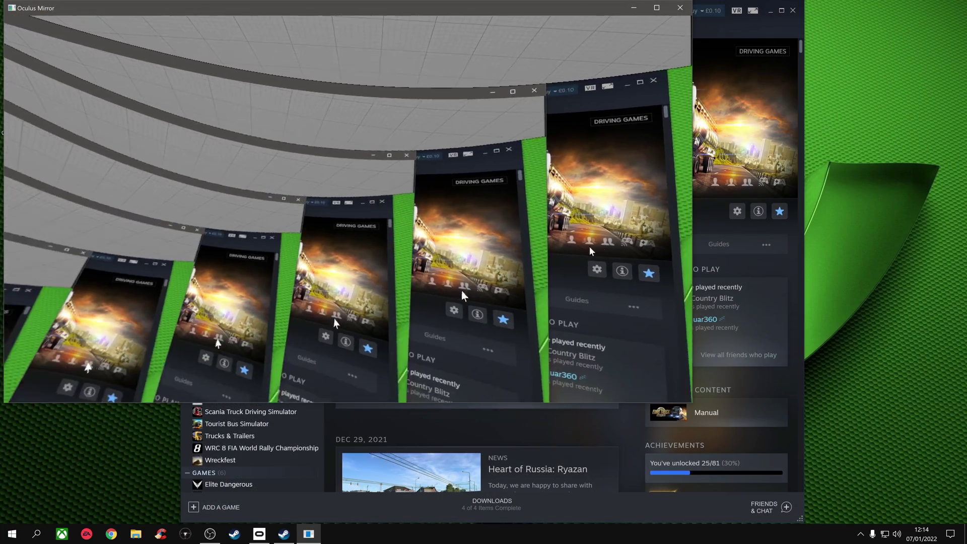
Check the mirror settings, including the Fullscreen Resolution Scale choices, and switch Oculus Mirror to fullscreen.
left_click(657, 7)
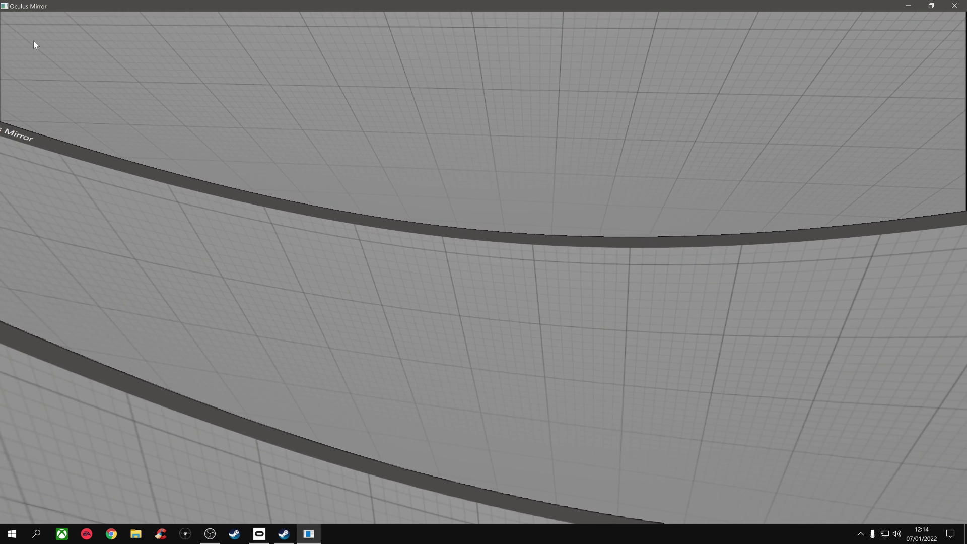
mouse_move(50, 34)
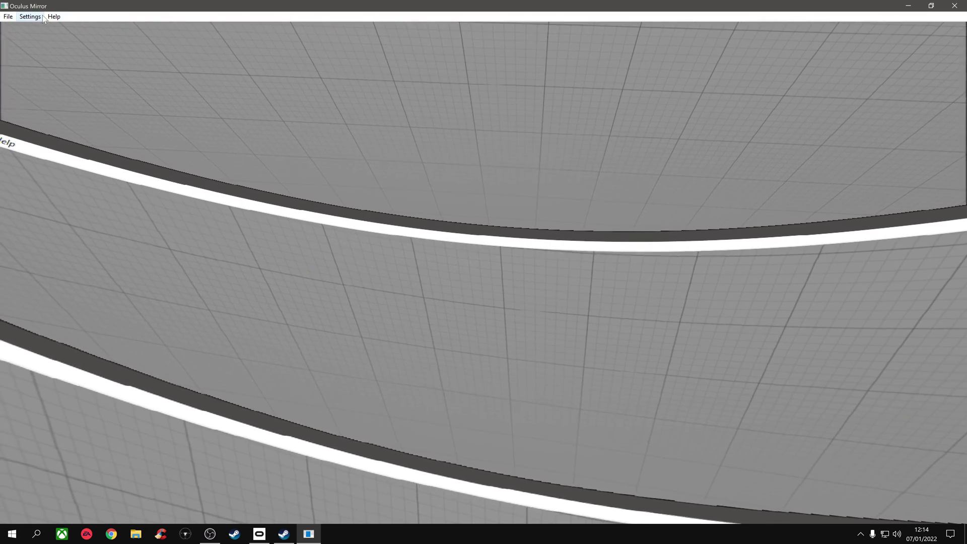
left_click(30, 17)
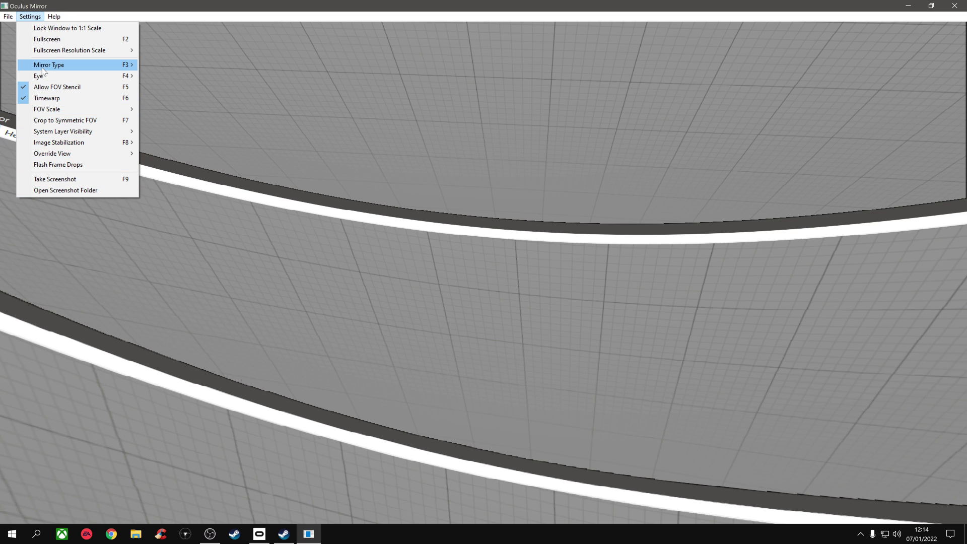
mouse_move(43, 71)
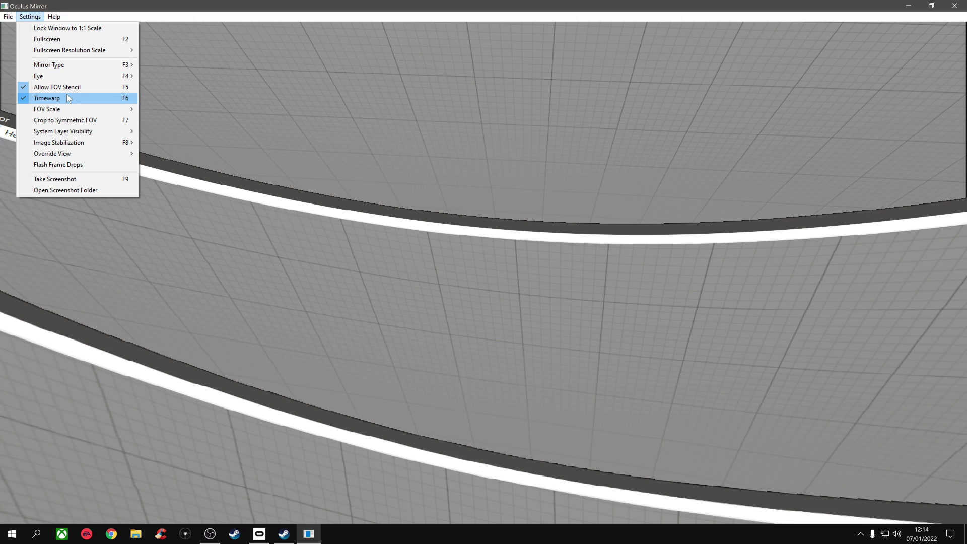
mouse_move(69, 51)
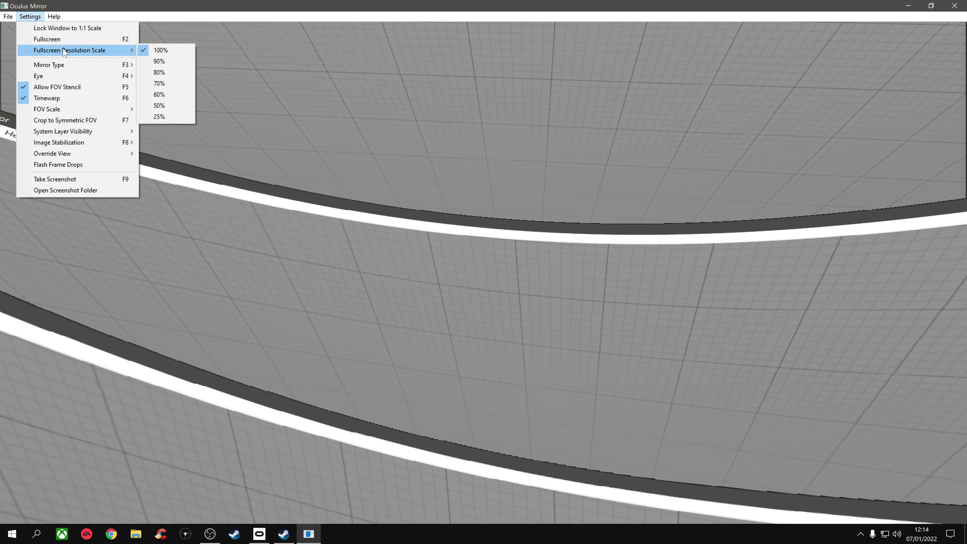
left_click(312, 77)
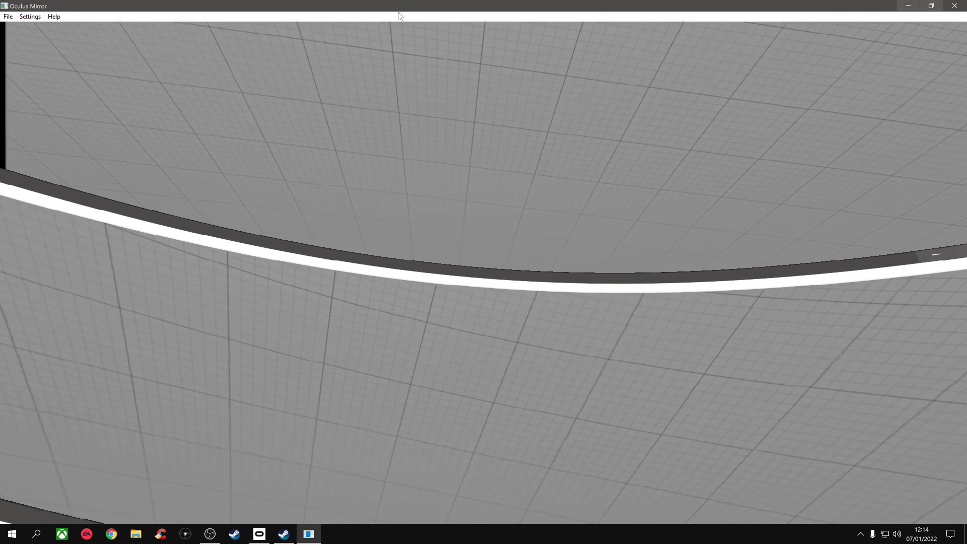
left_click(29, 16)
left_click(51, 43)
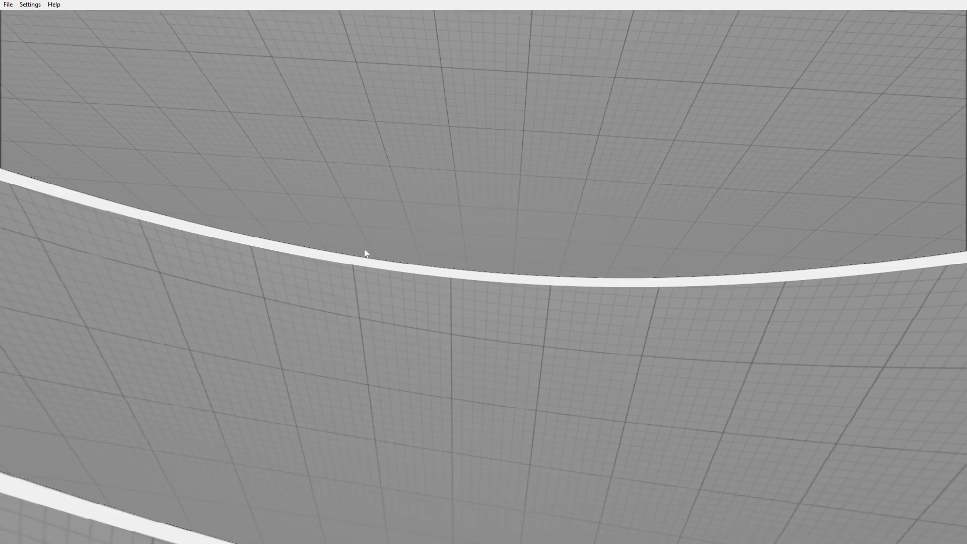